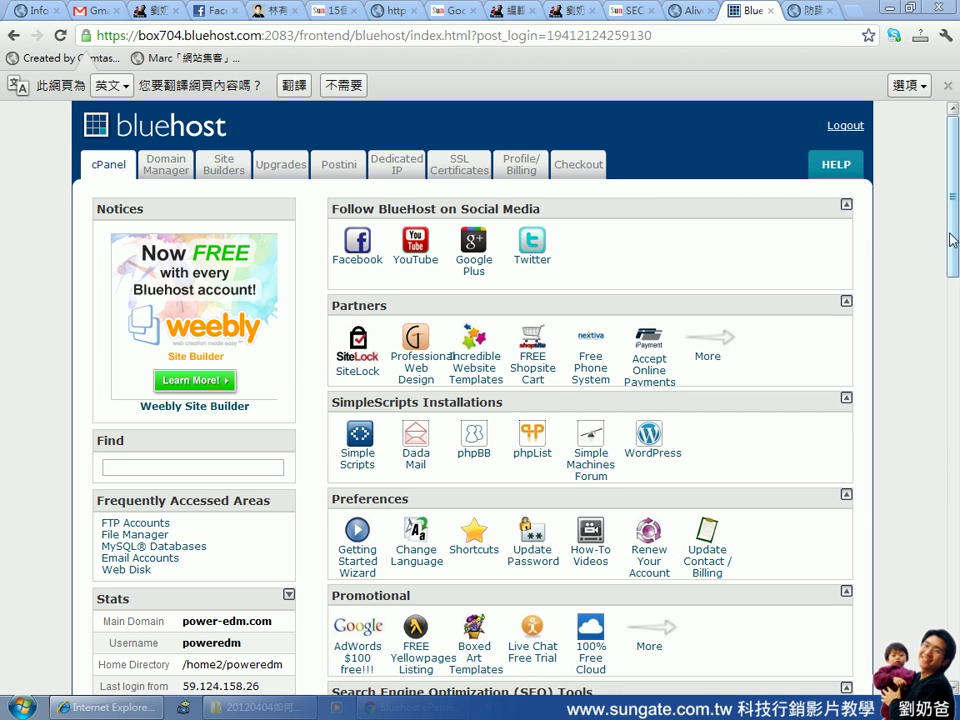
Open the File Manager from the Files section of the hosting control panel
left_click_drag(955, 240, 957, 250)
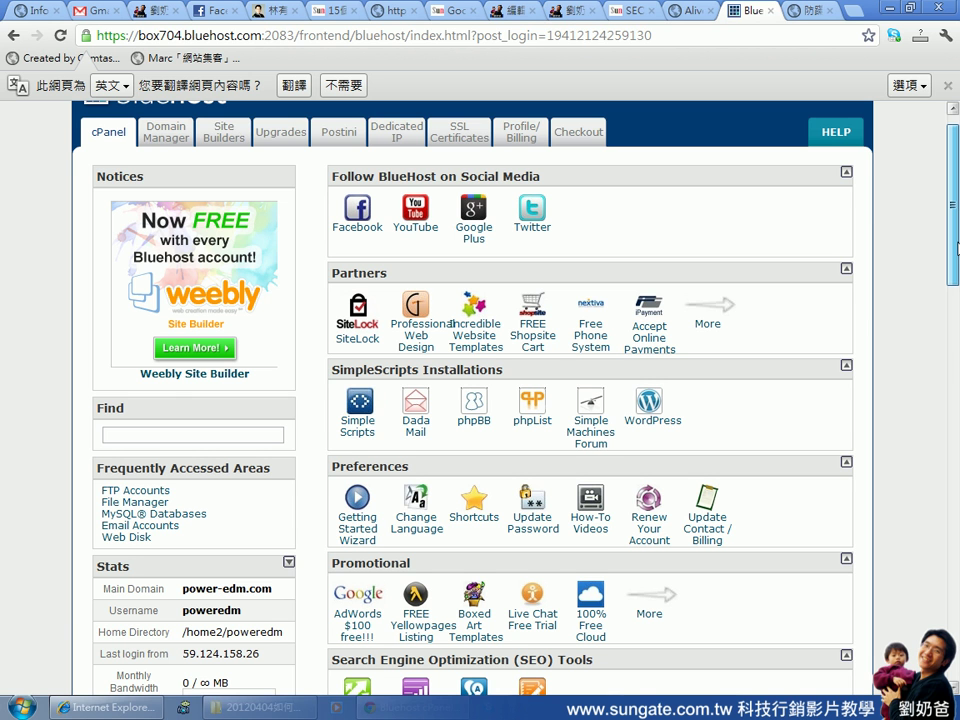
left_click_drag(956, 248, 957, 451)
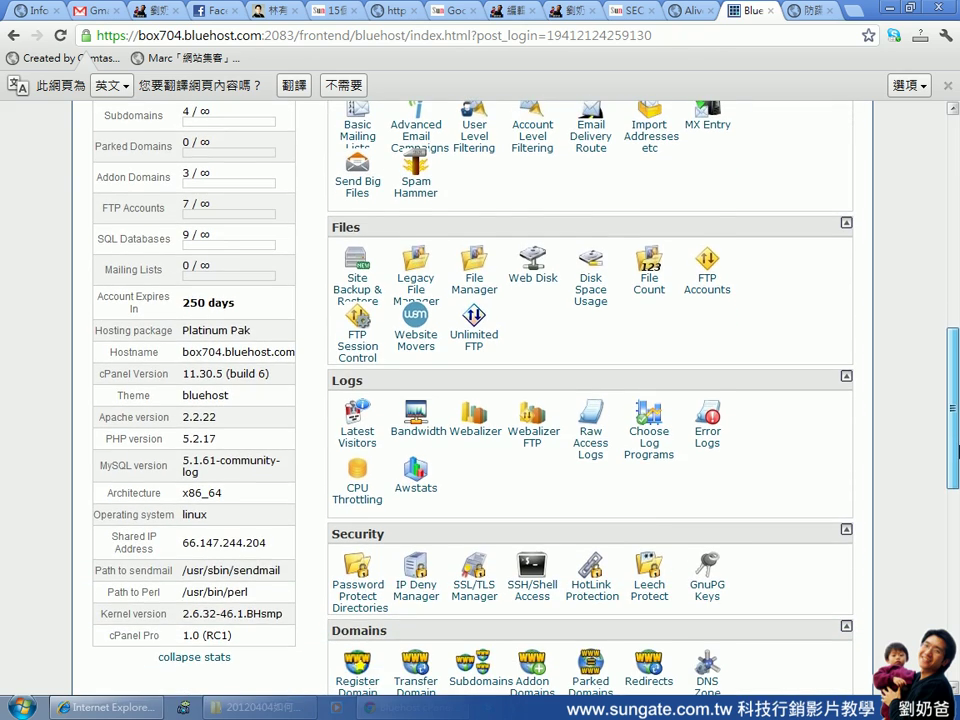
scroll(589, 266, "up", 8)
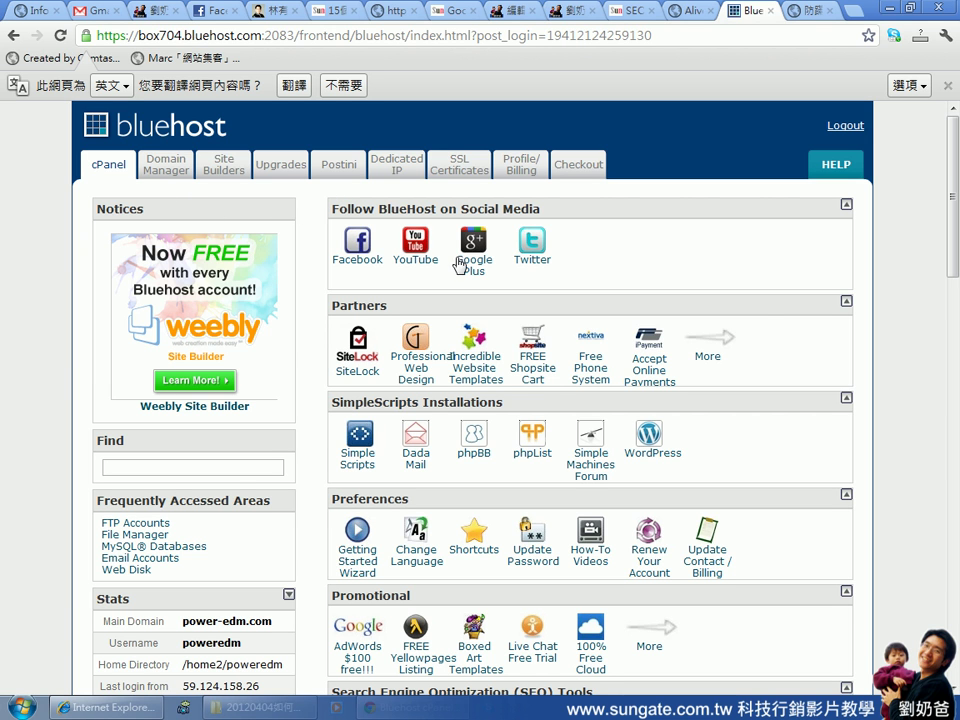
left_click_drag(956, 268, 949, 451)
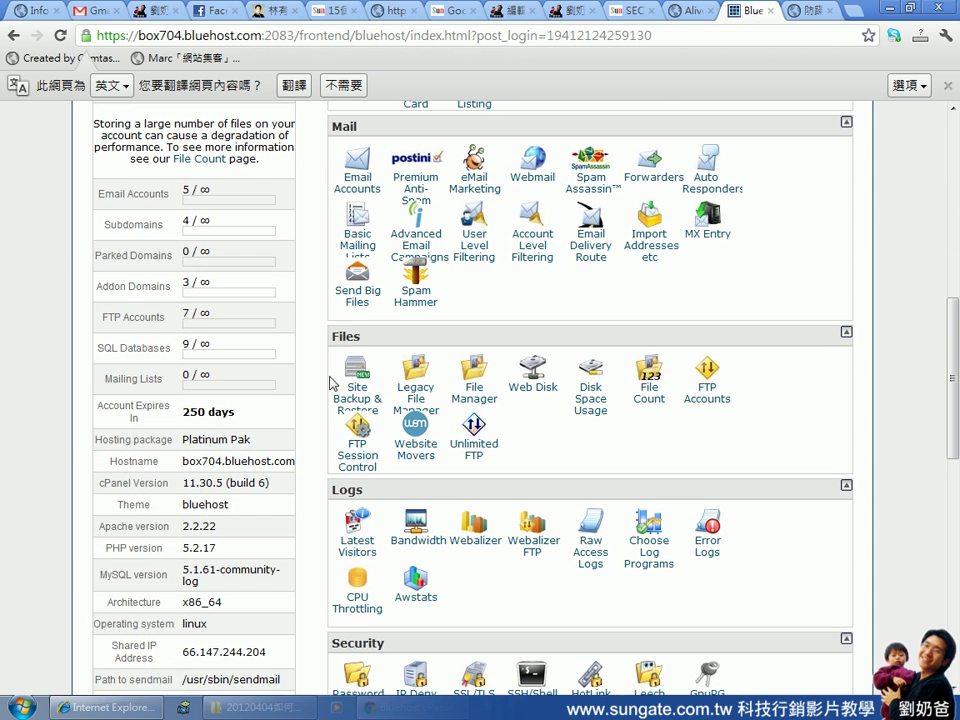
left_click(480, 404)
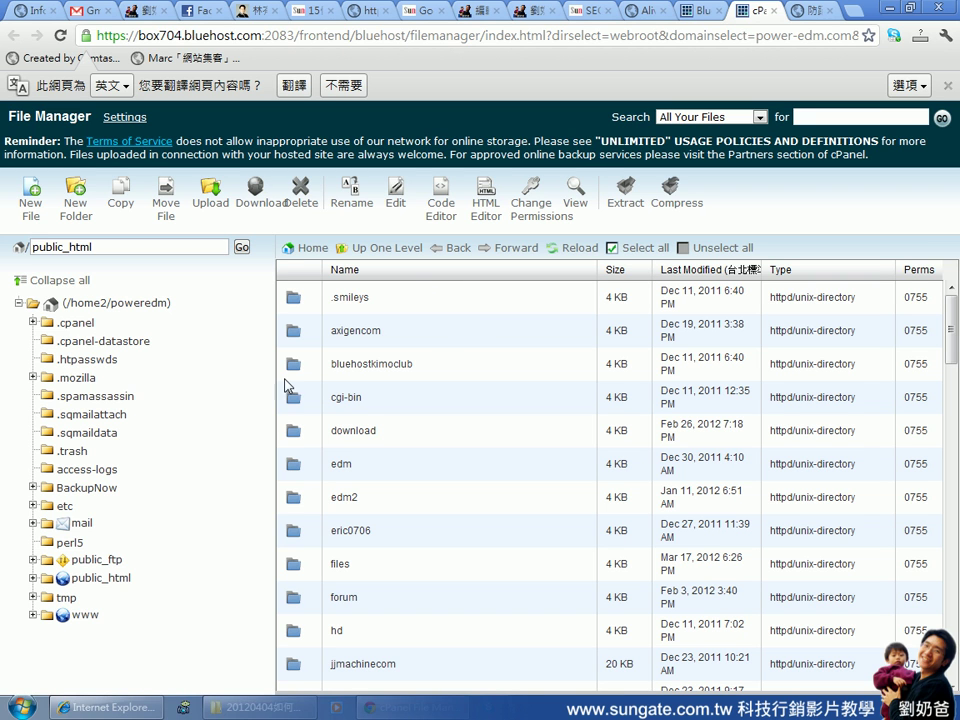
Expand the www folder in the directory tree and look through its subfolders
left_click(48, 617)
scroll(255, 560, "down", 5)
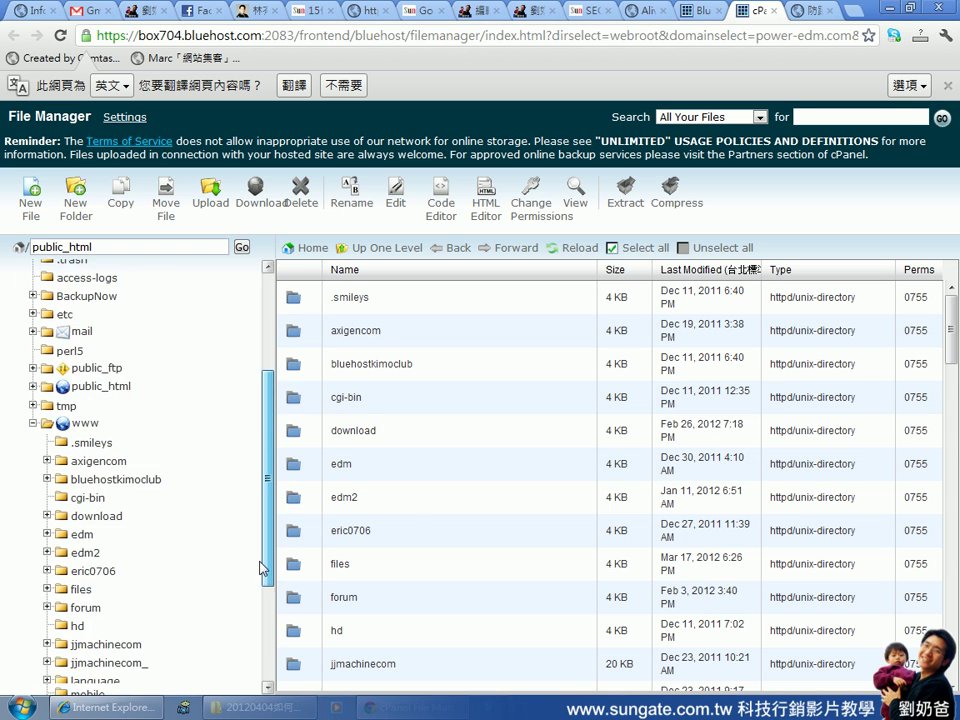
scroll(260, 568, "down", 2)
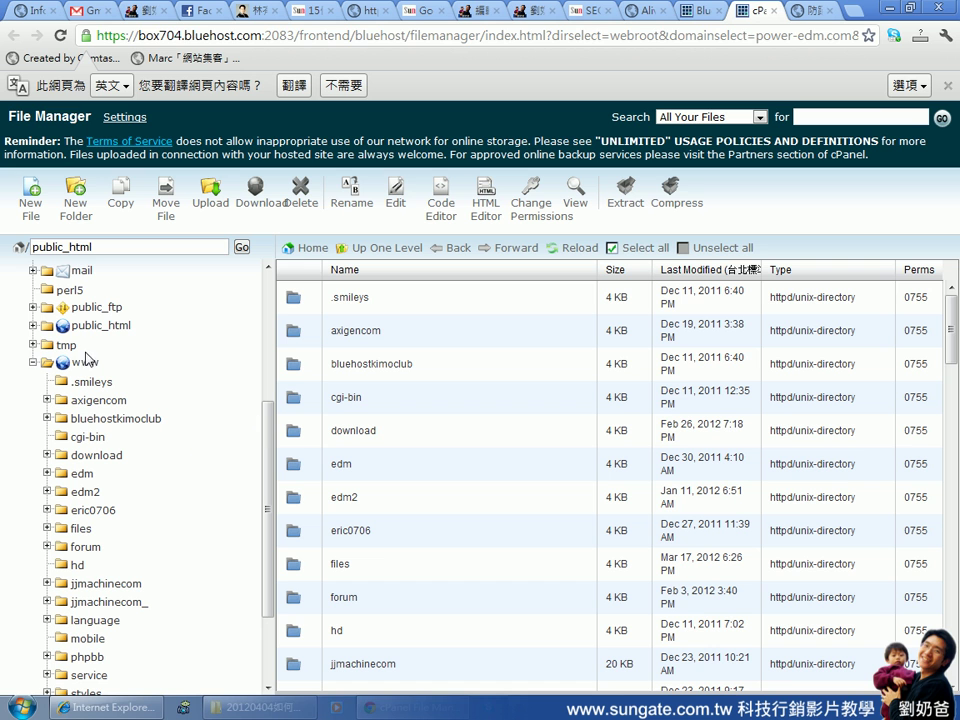
scroll(950, 405, "down", 3)
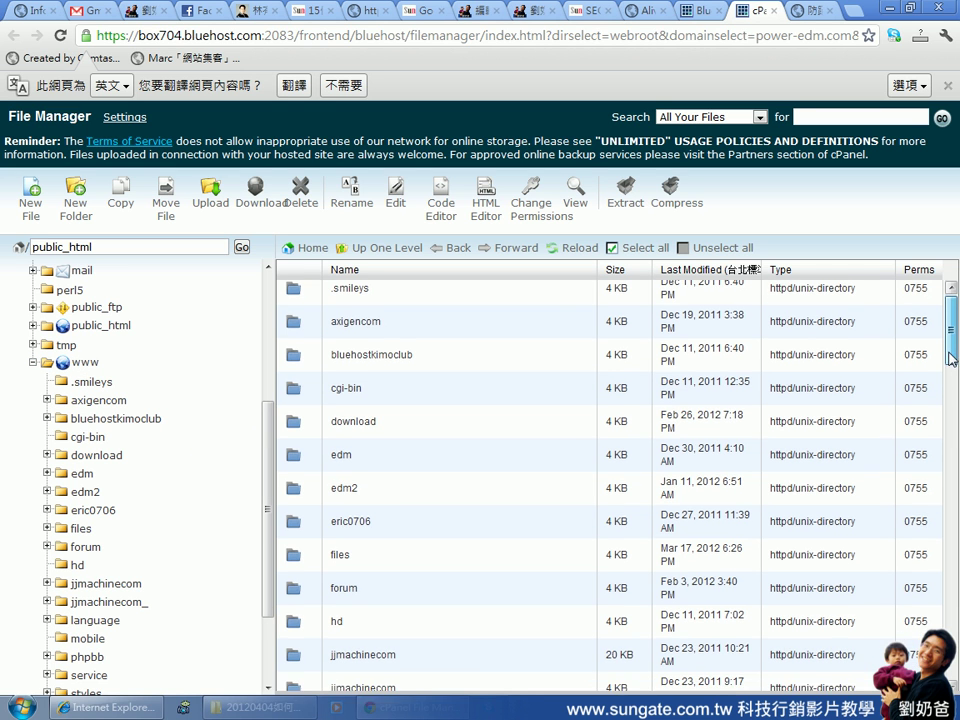
Compress the sungatecom folder in public_html as a Zip Archive at /public_html/sungatecom.zip, and dismiss the compression results
mouse_move(951, 405)
left_mouse_down()
mouse_move(954, 430)
mouse_move(955, 392)
left_mouse_up()
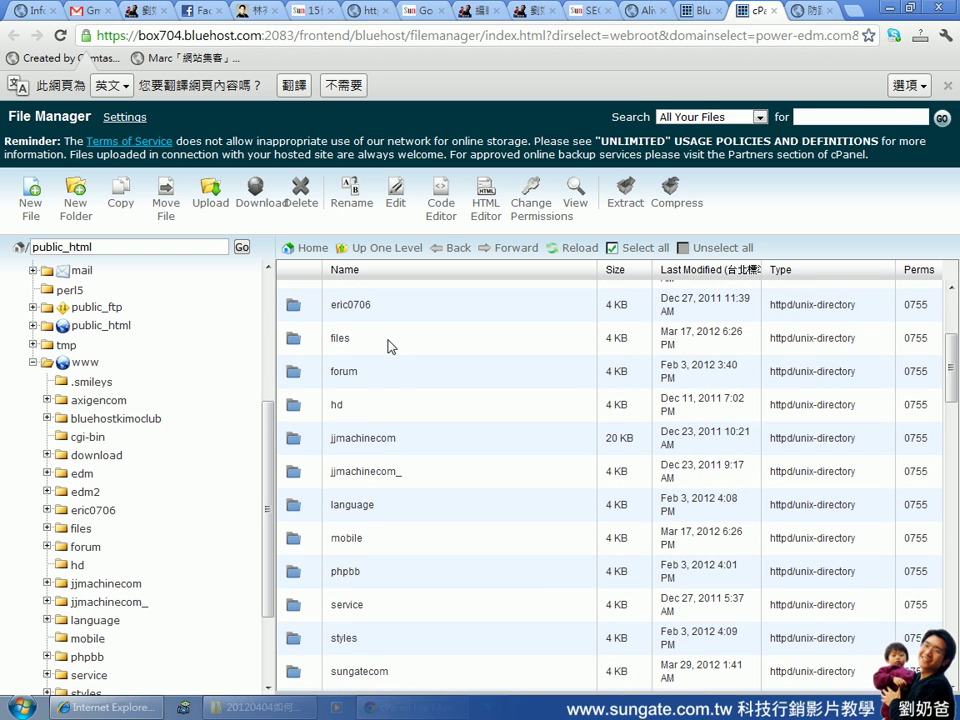
left_click_drag(953, 400, 954, 446)
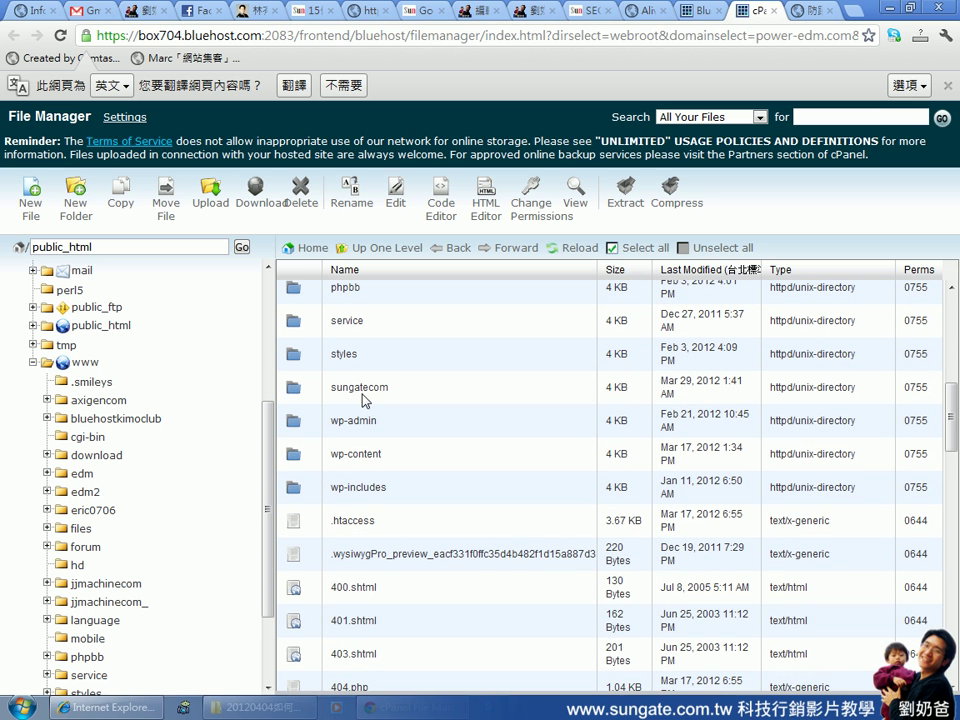
left_click(298, 392)
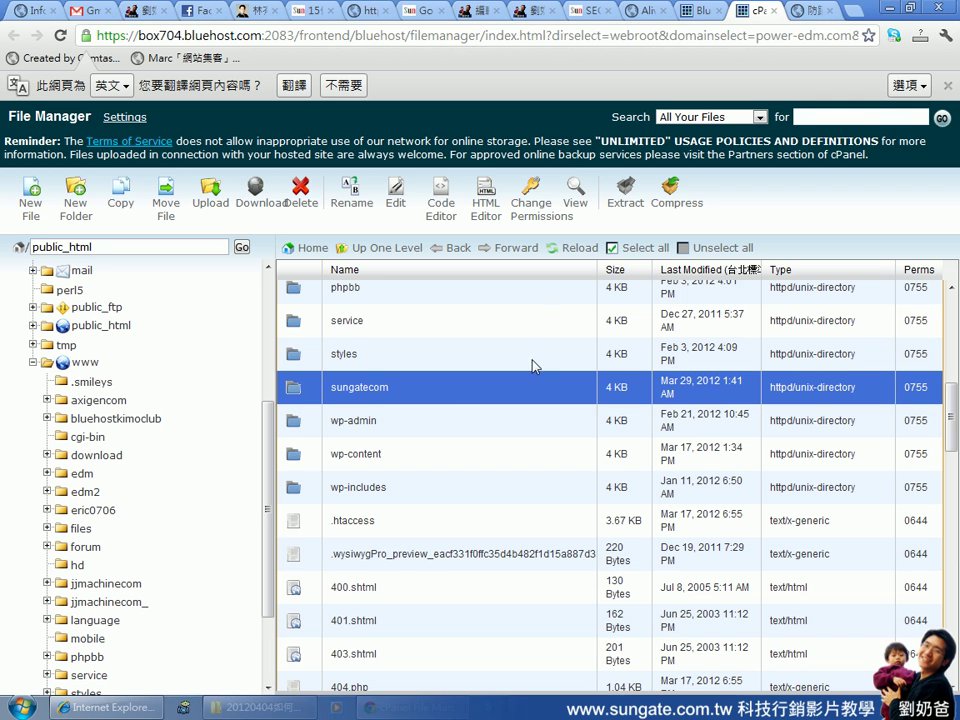
left_click(668, 210)
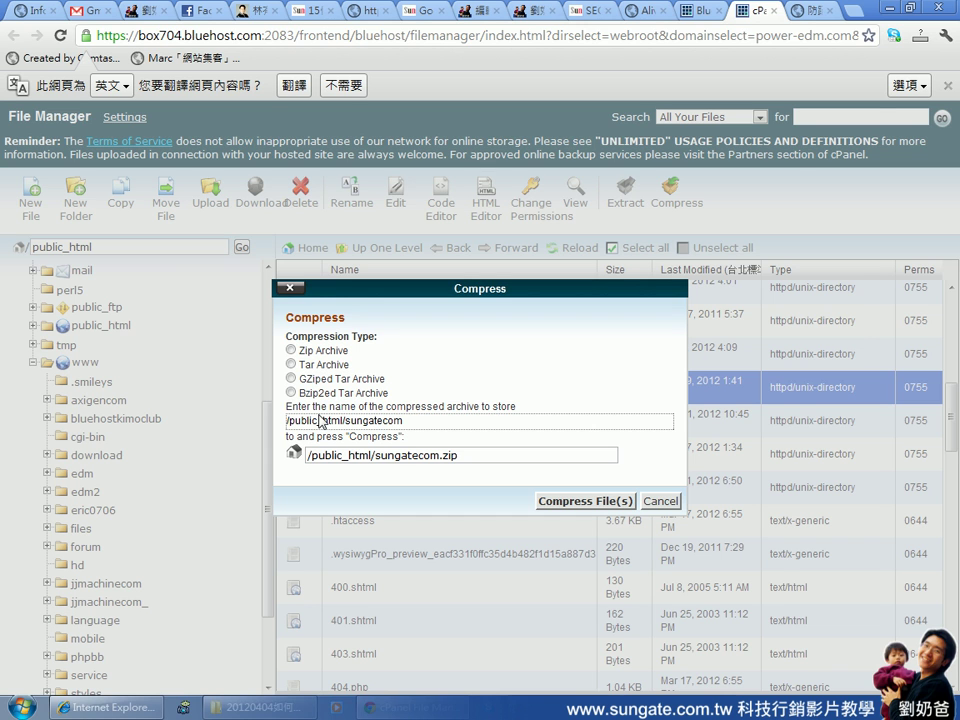
double_click(448, 455)
left_click(476, 457)
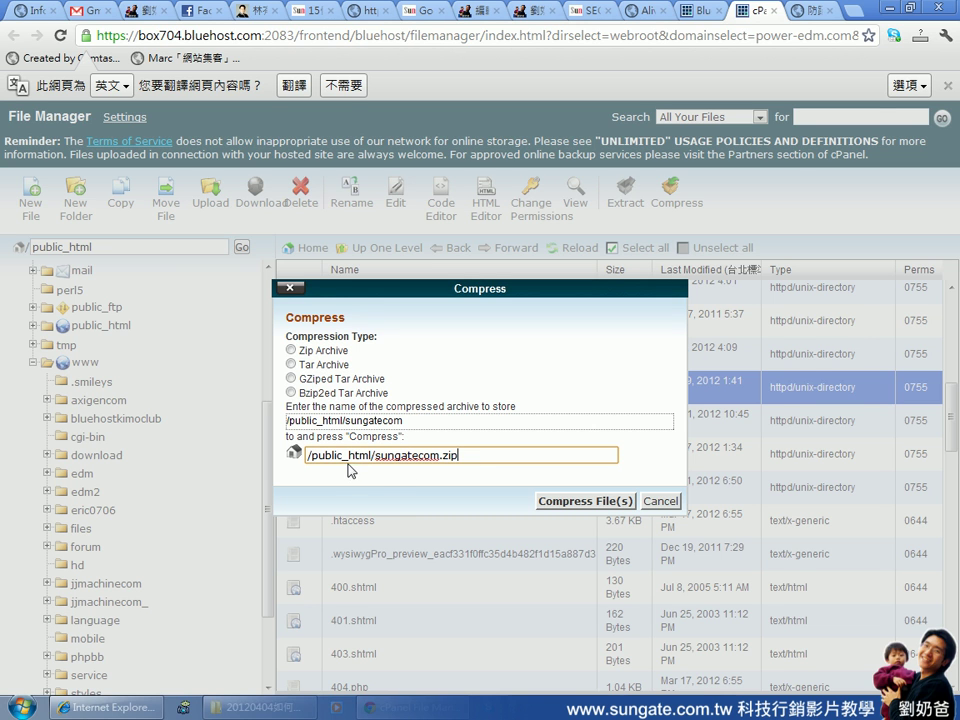
left_click_drag(310, 456, 368, 462)
left_click(470, 457)
left_click(292, 350)
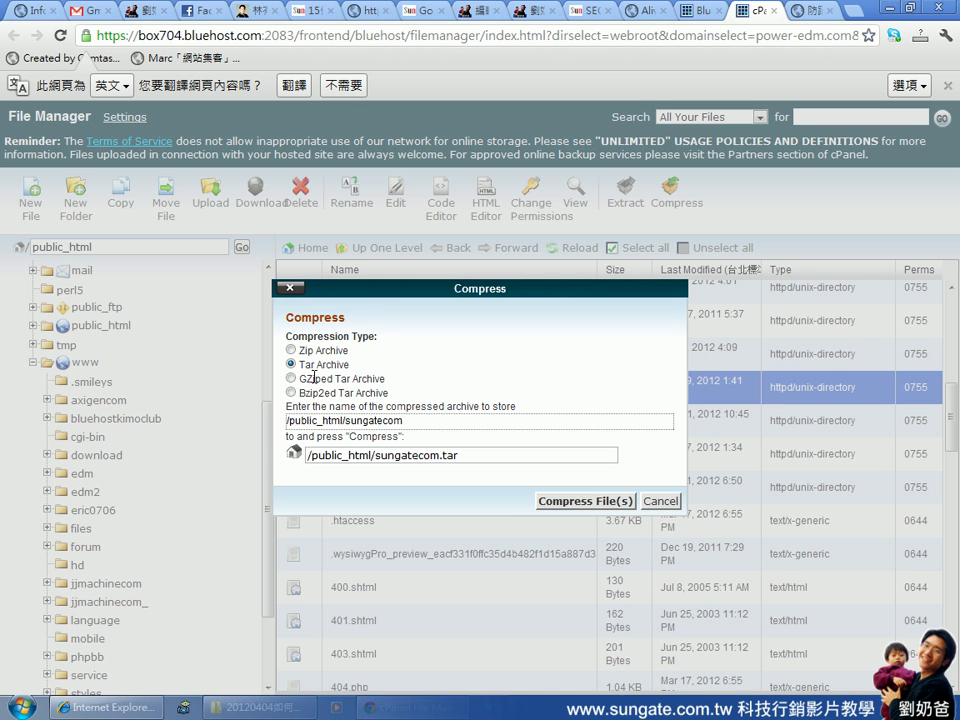
left_click(291, 379)
left_click(291, 393)
left_click(291, 350)
left_click(584, 501)
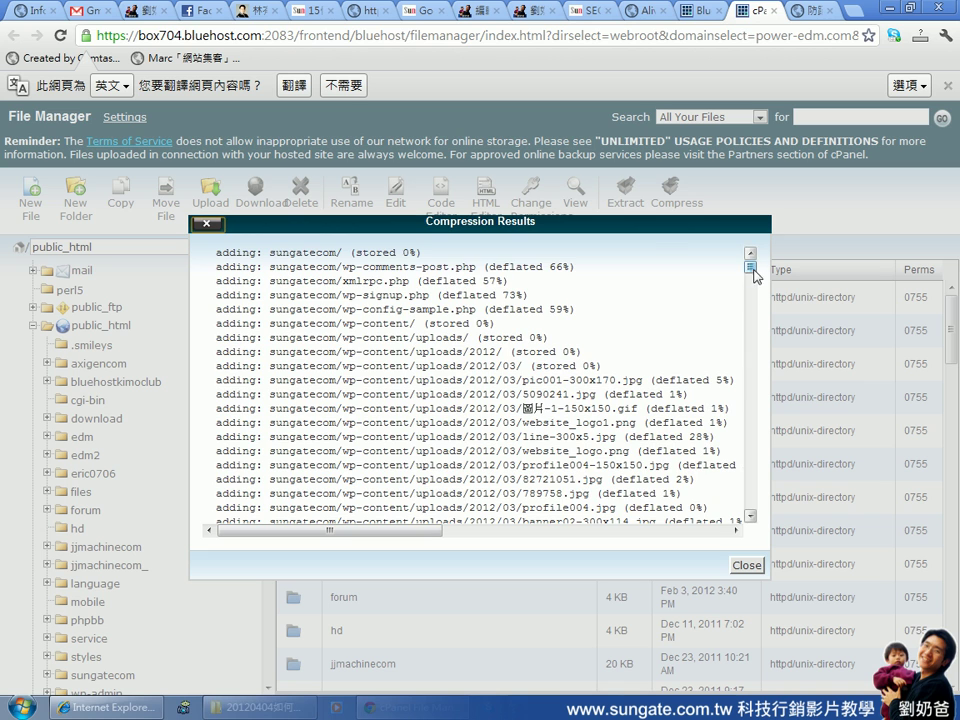
left_click_drag(750, 266, 748, 512)
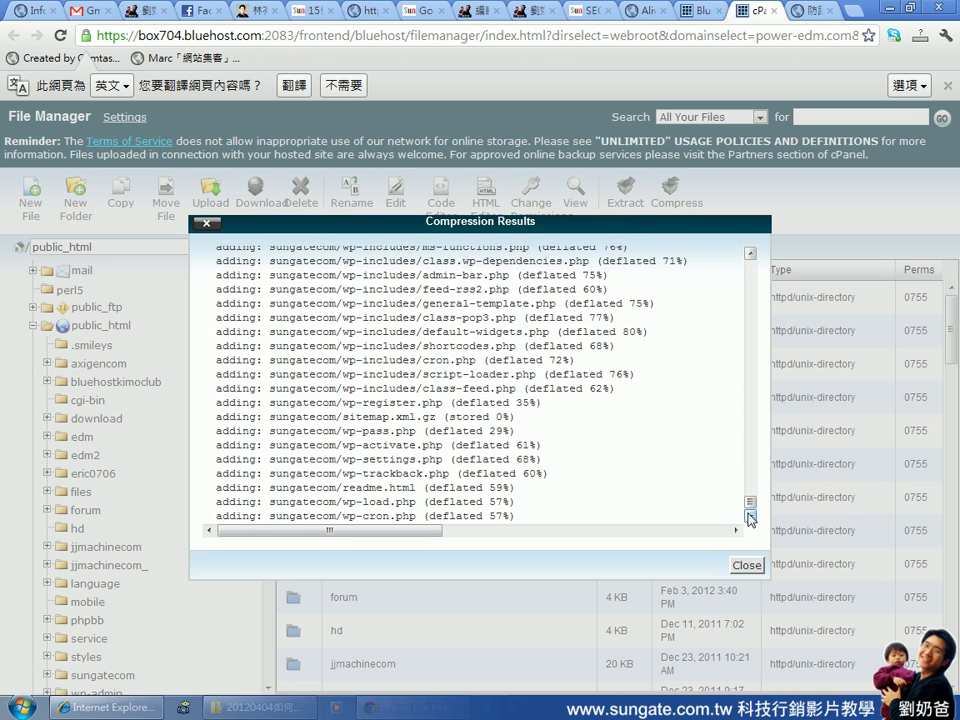
left_click(747, 565)
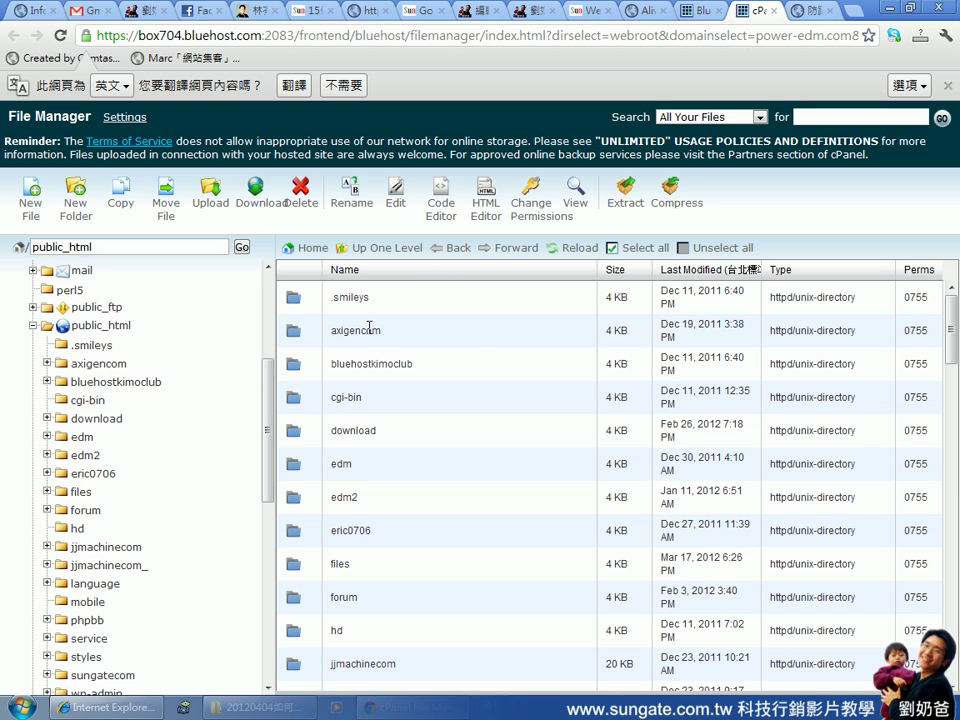
Reload the public_html folder and download sungatecom.zip from it
left_click(97, 326)
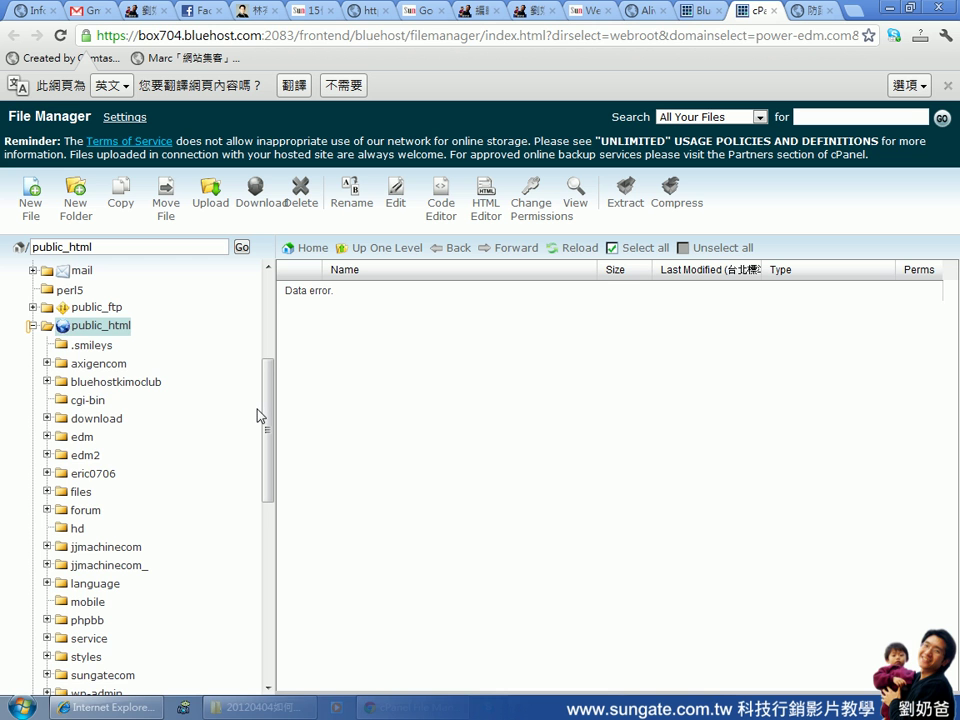
left_click_drag(952, 353, 955, 530)
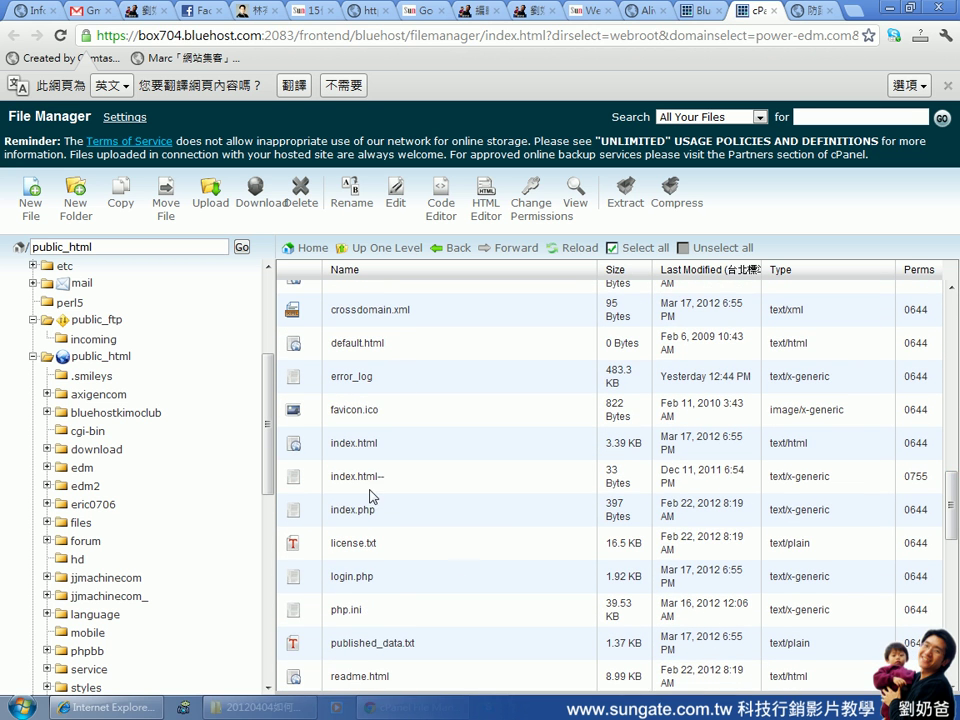
scroll(497, 481, "down", 5)
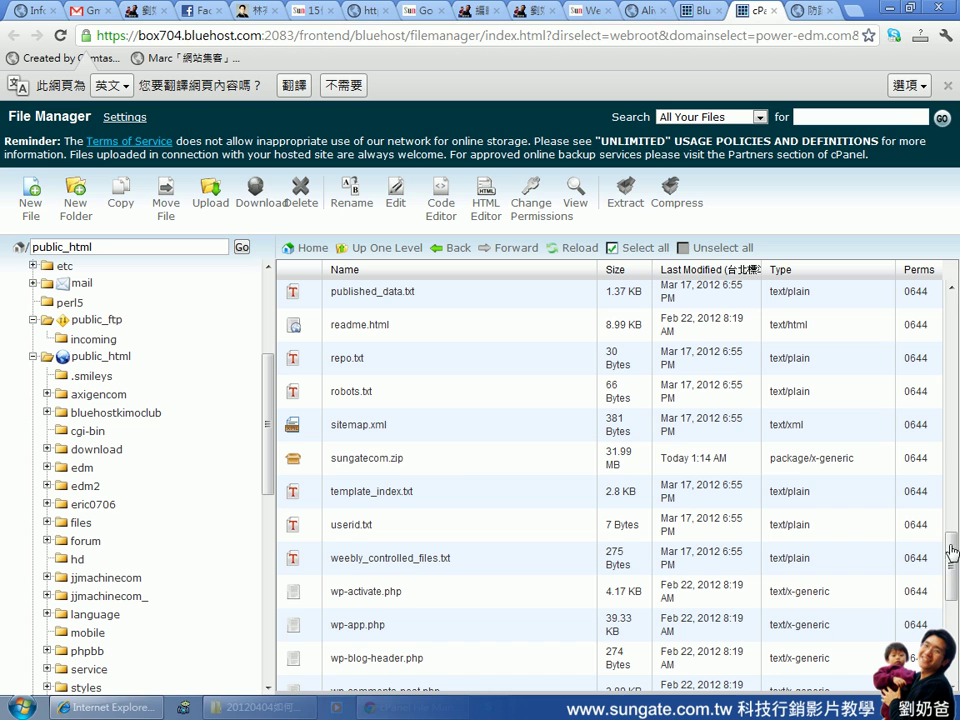
left_click(312, 459)
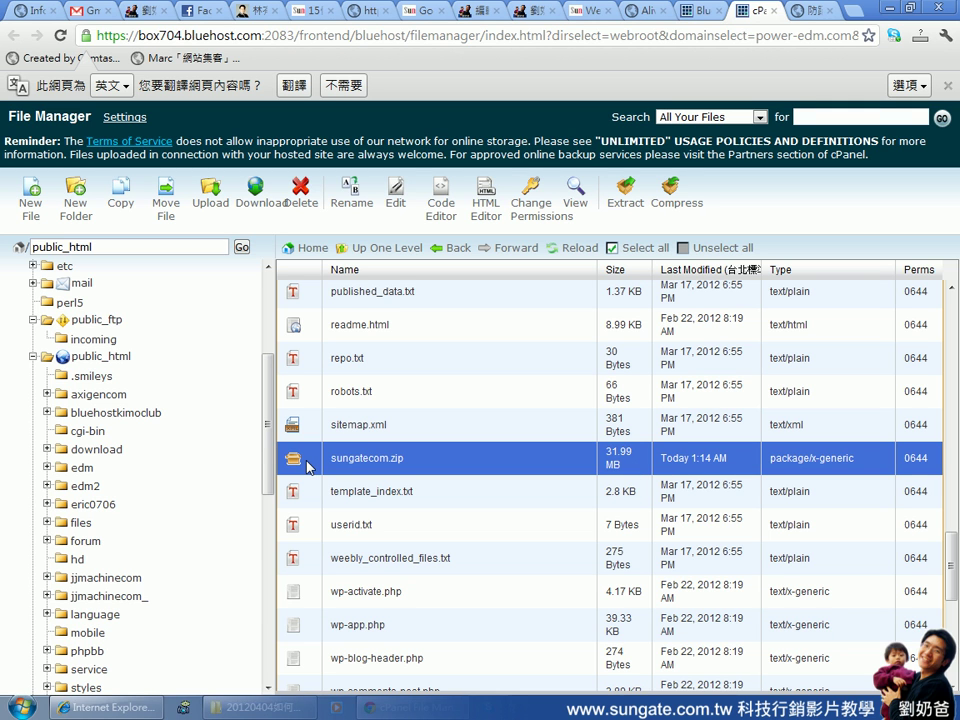
left_click(262, 204)
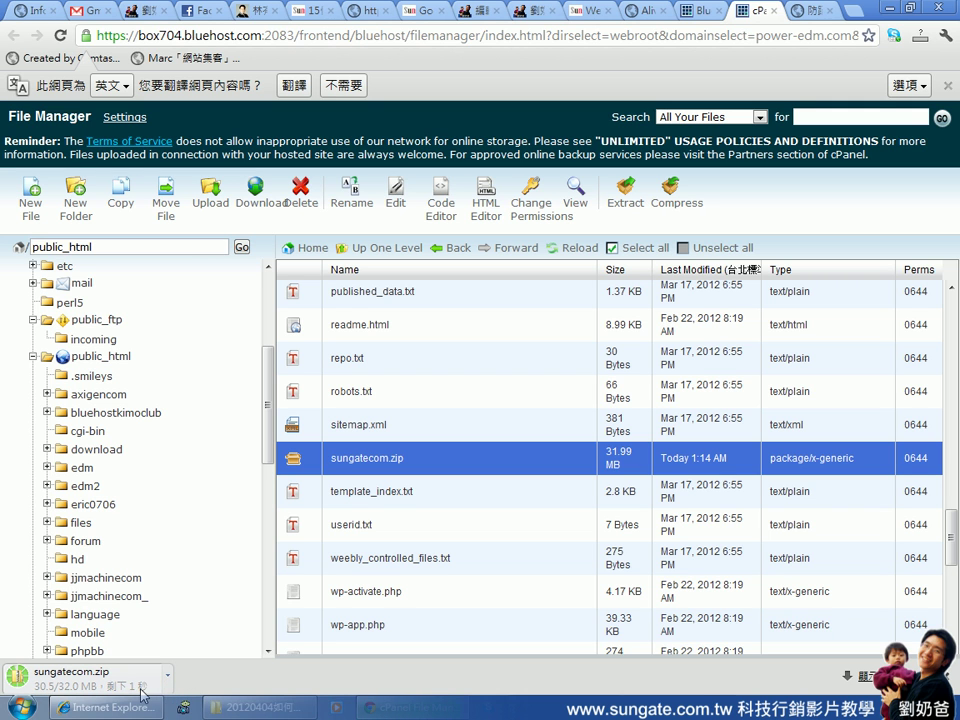
Open the downloaded sungatecom.zip, enter its sungatecom folder and select everything from download through xmlrpc.php
left_click(150, 680)
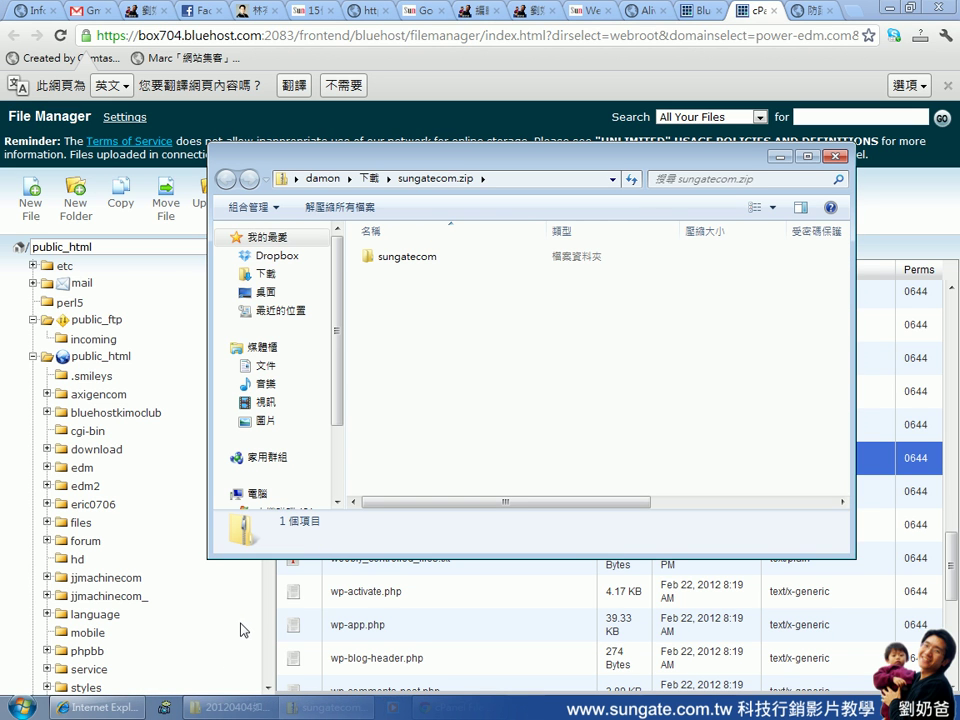
left_click(436, 262)
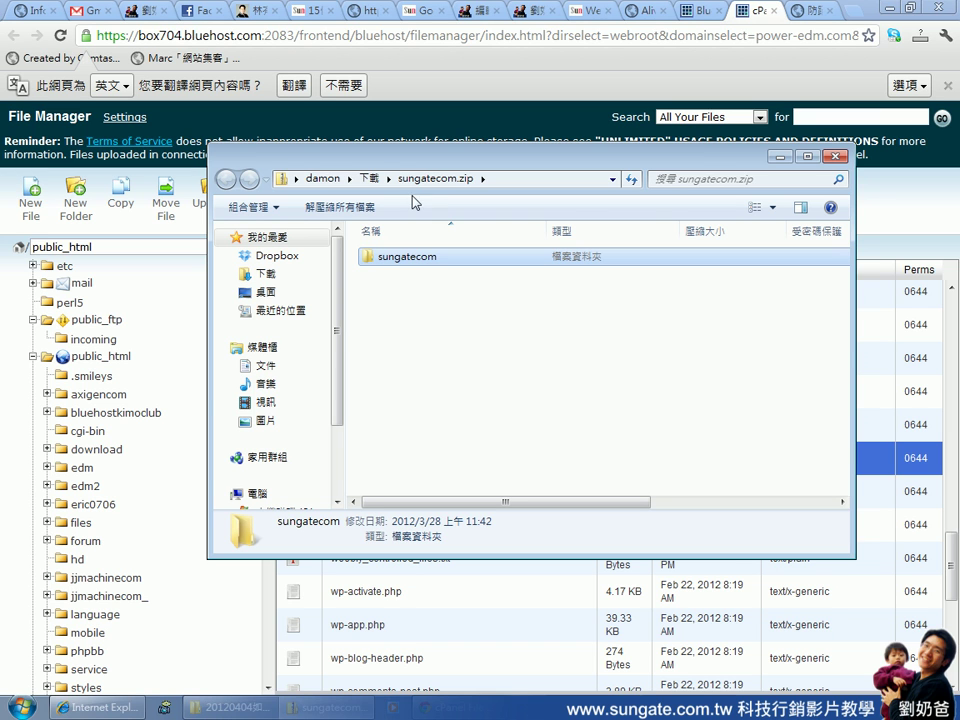
right_click(430, 265)
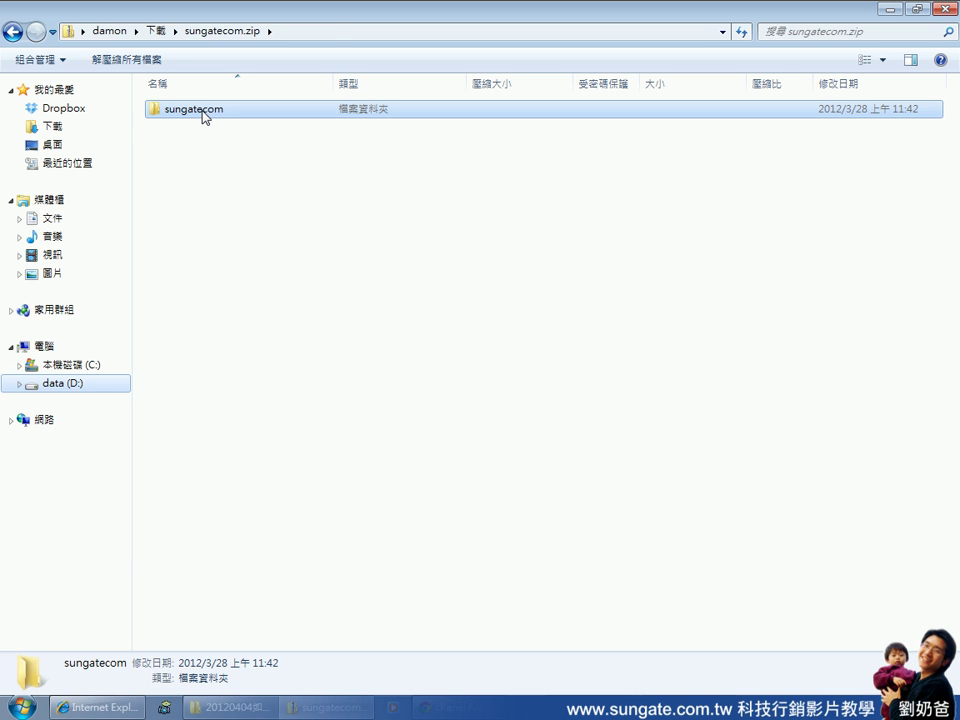
double_click(202, 112)
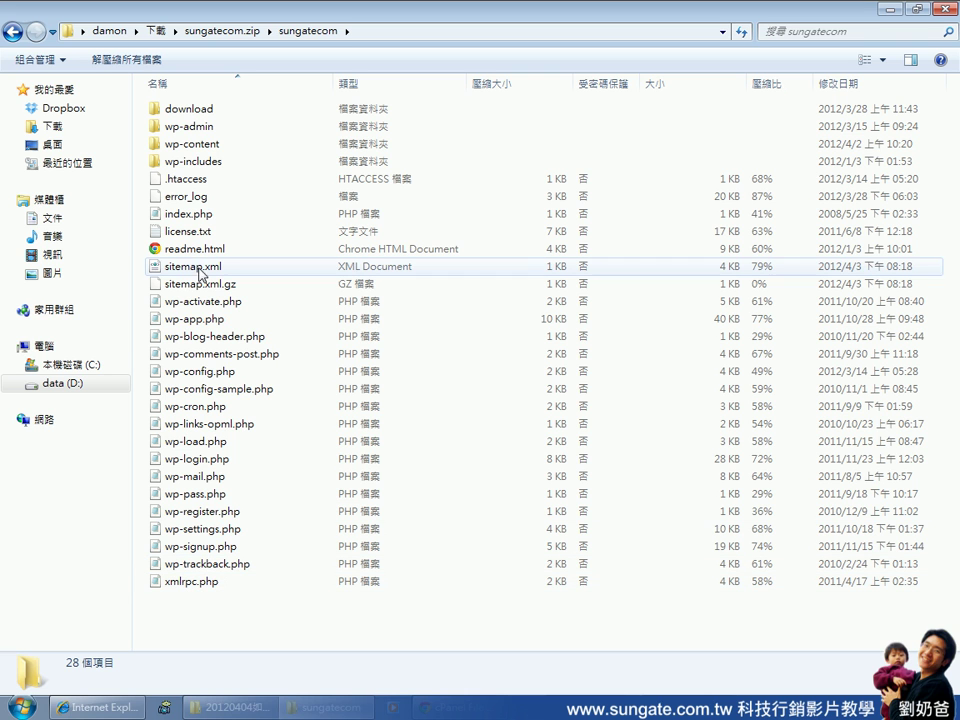
left_click(184, 117)
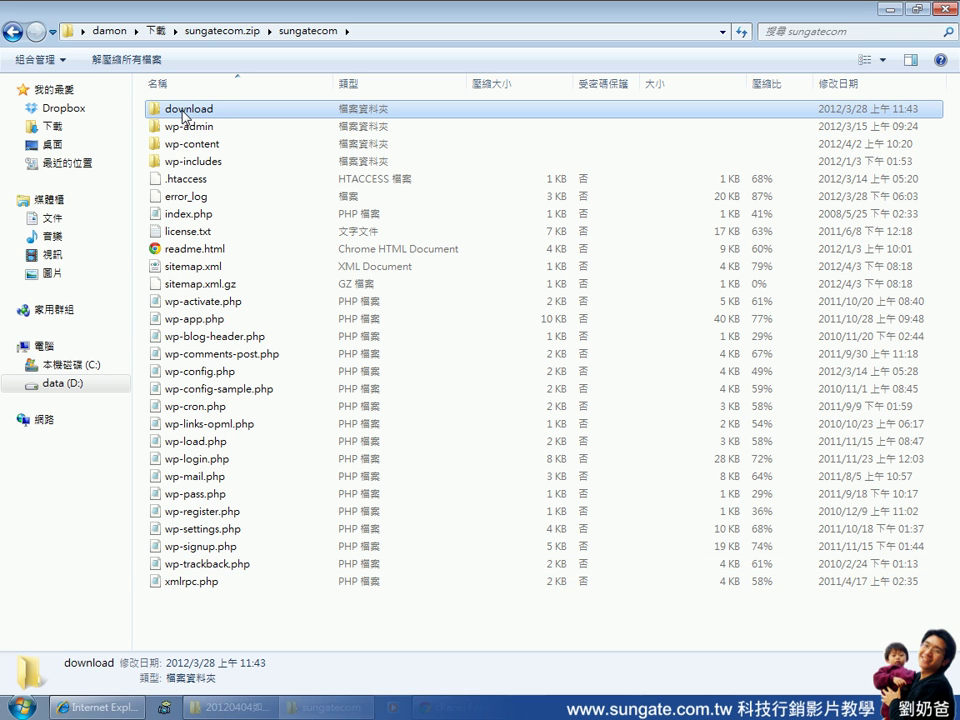
left_click(198, 584, "shift")
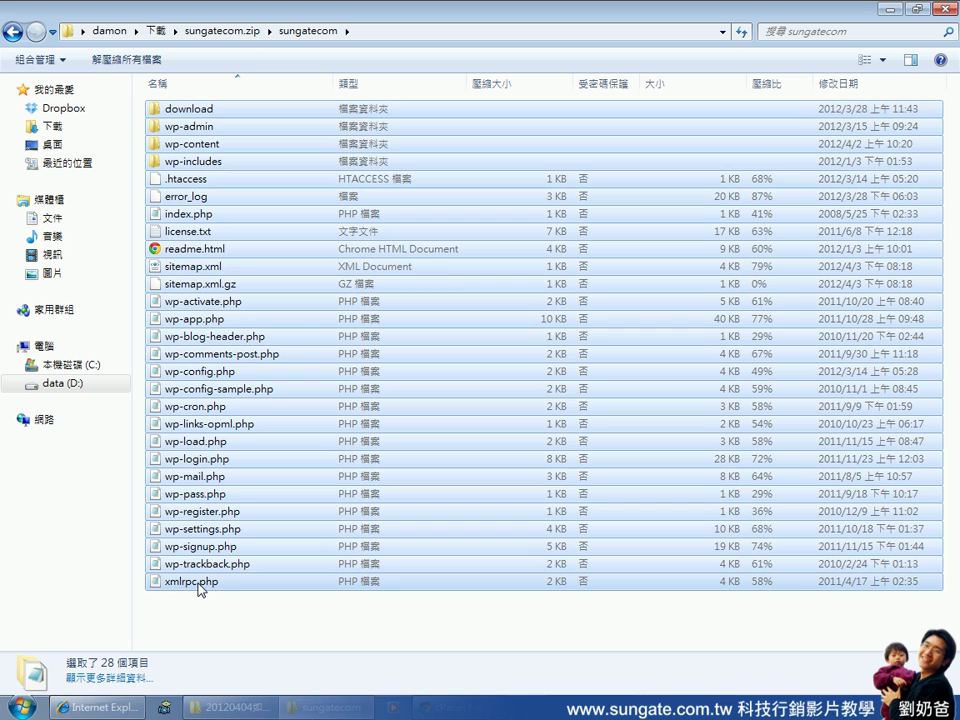